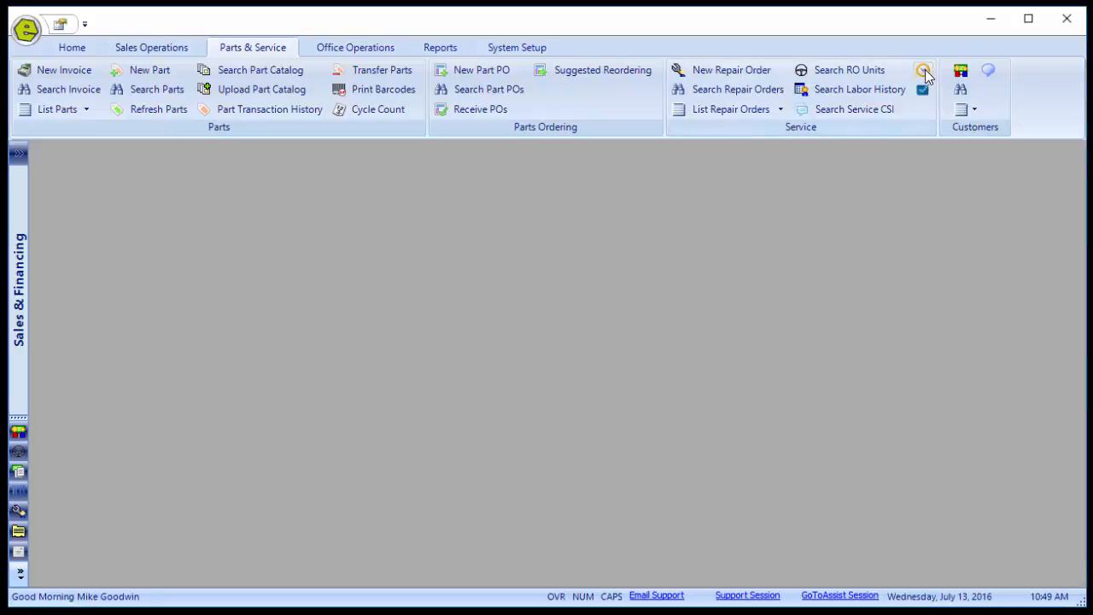
Step: Open the Technician Scheduler and check the details of the first technician's kitchen window leak job
{"action": "left_click", "coordinate": [925, 73]}
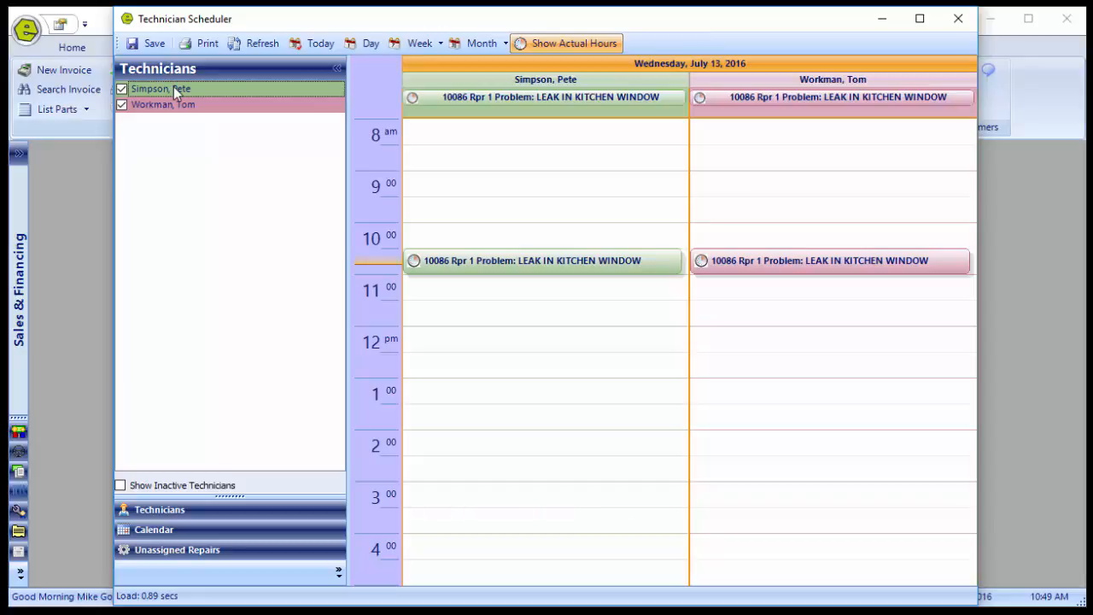
{"action": "mouse_move", "coordinate": [498, 102]}
{"action": "mouse_move", "coordinate": [445, 263]}
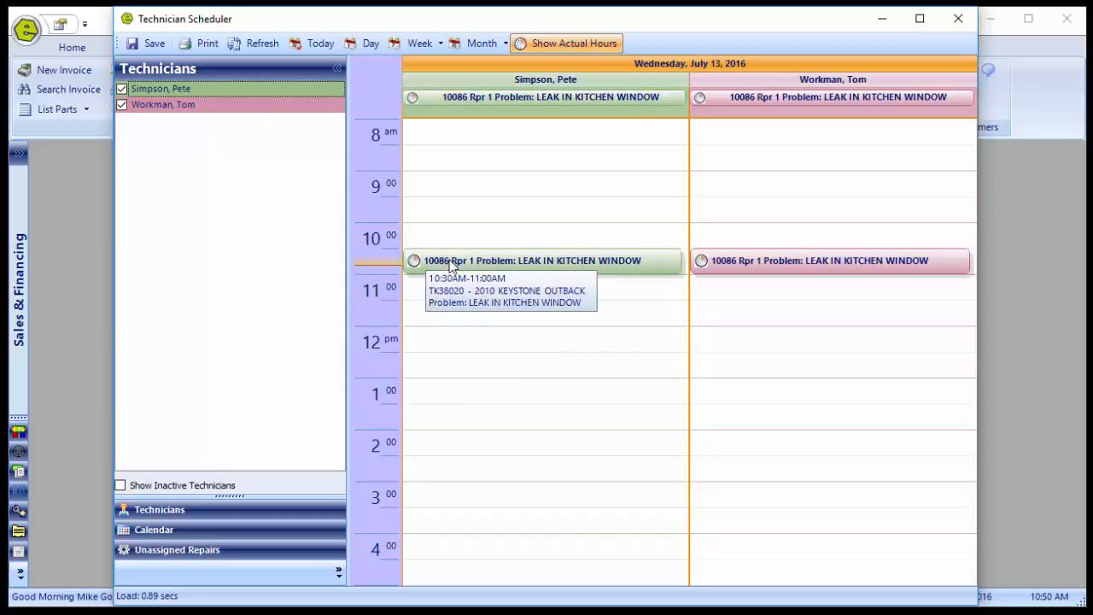
Step: Reschedule the first technician's kitchen window leak job to start at 11:00 AM, and move it to 10:00 AM
{"action": "left_click", "coordinate": [452, 263]}
{"action": "left_click_drag", "start_coordinate": [452, 264], "coordinate": [453, 286]}
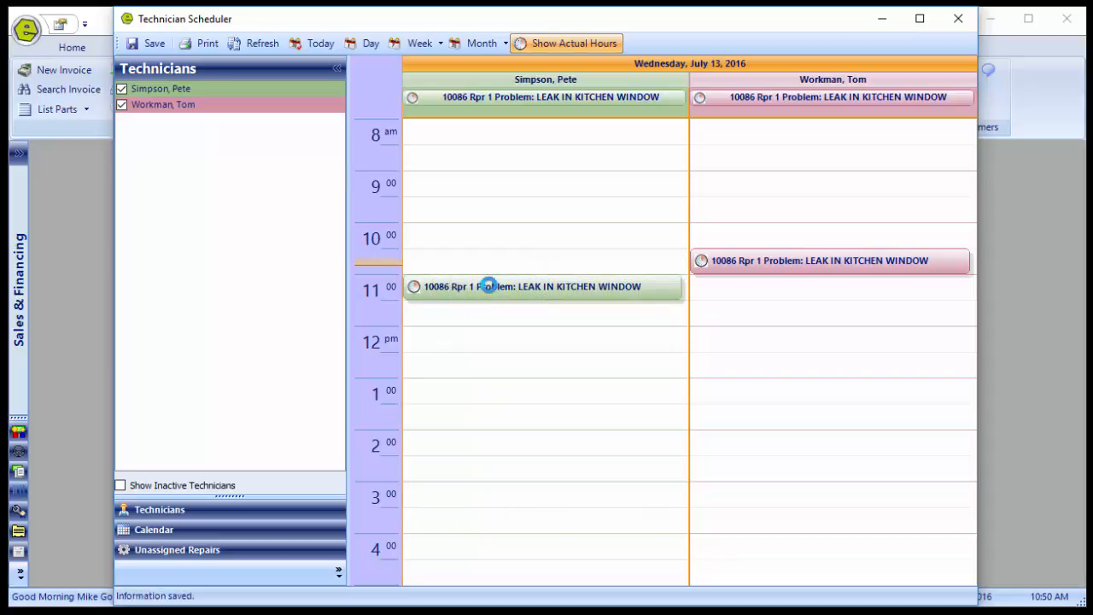
{"action": "left_click_drag", "start_coordinate": [488, 285], "coordinate": [494, 243]}
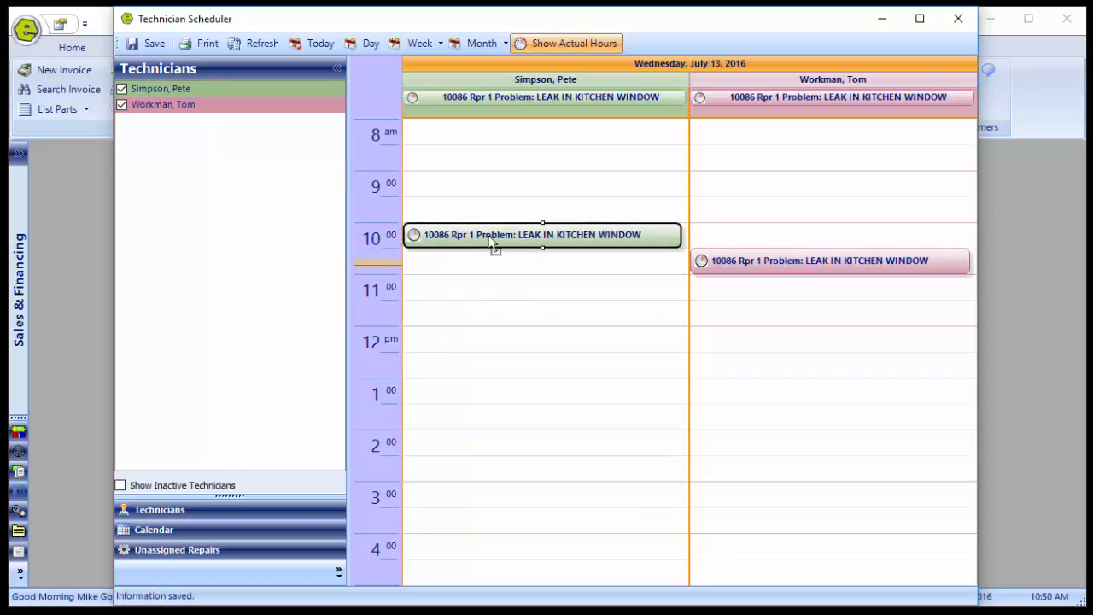
Step: Start the first technician's time on the kitchen window leak job at the current time and save the job
{"action": "double_click", "coordinate": [493, 243]}
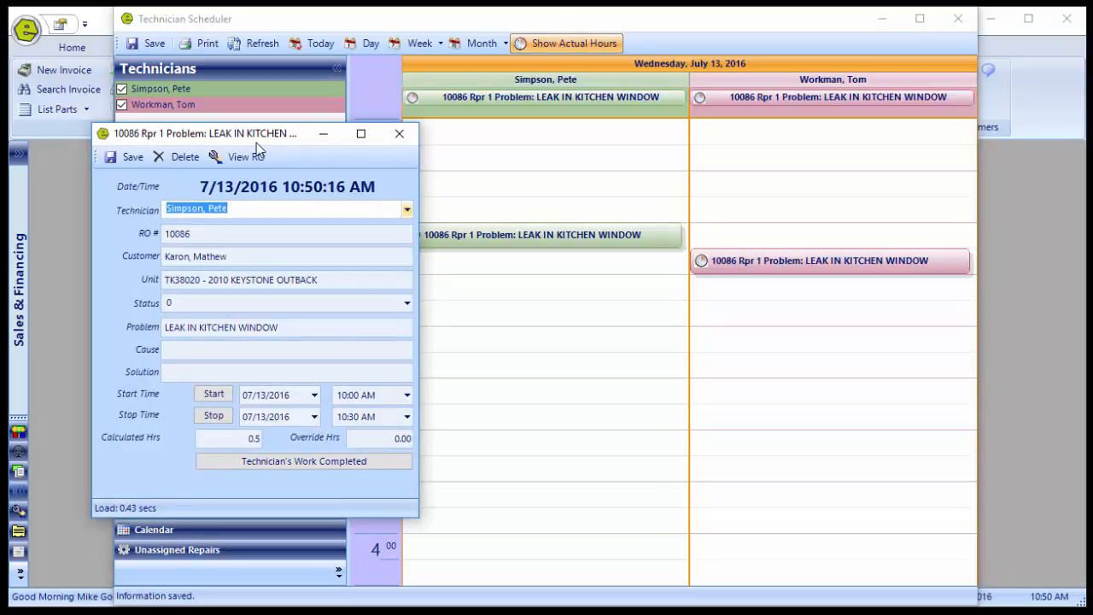
{"action": "left_click", "coordinate": [224, 397]}
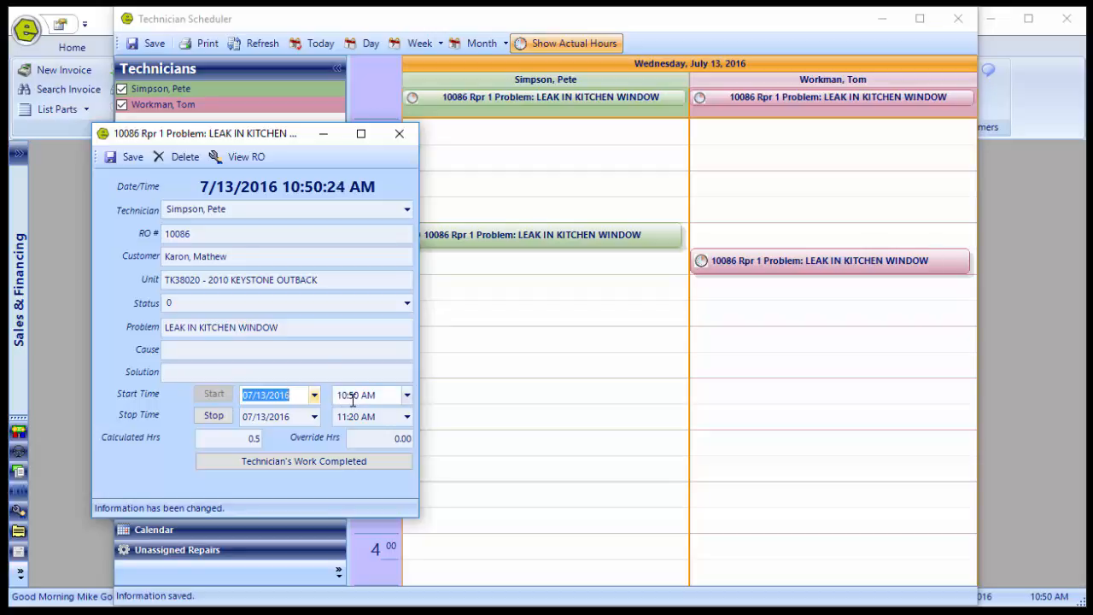
{"action": "left_click", "coordinate": [128, 157]}
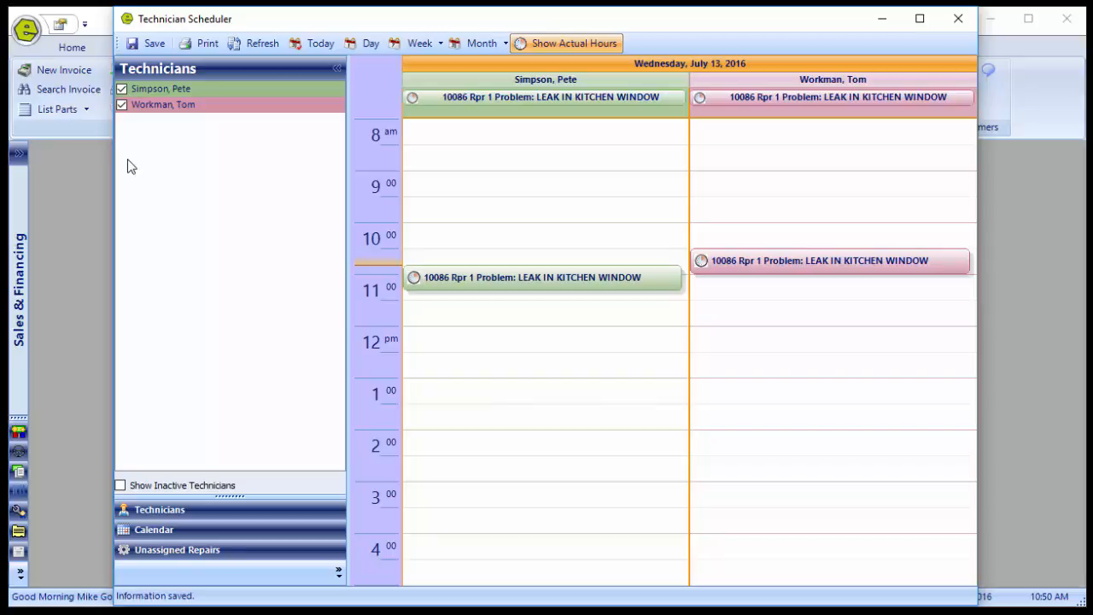
Step: Start the second technician's time on the kitchen window leak job at the current time and save the job
{"action": "mouse_move", "coordinate": [866, 260]}
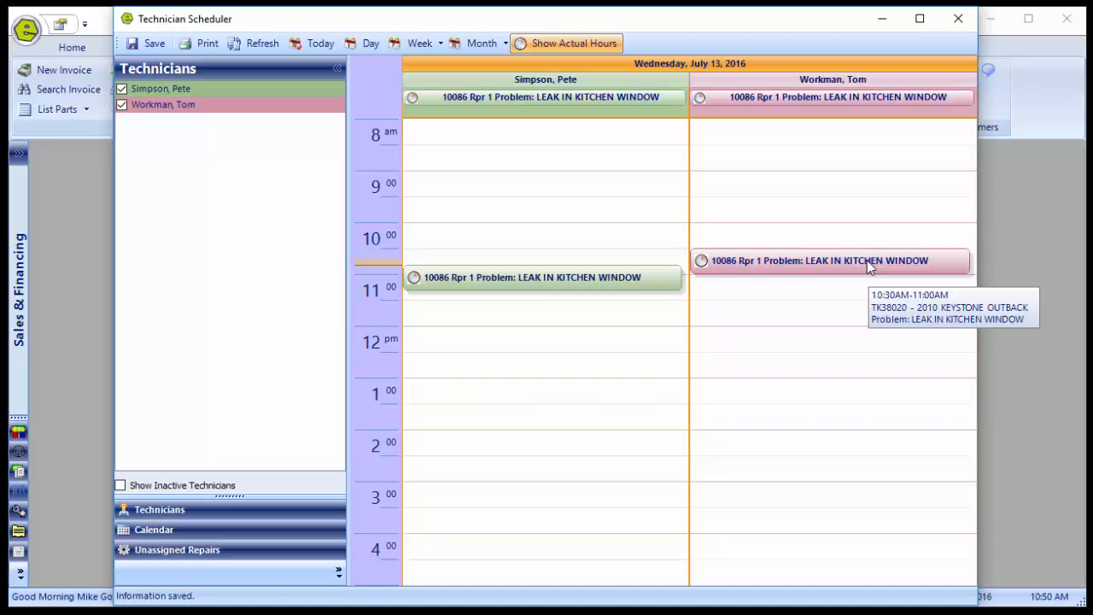
{"action": "double_click", "coordinate": [866, 261]}
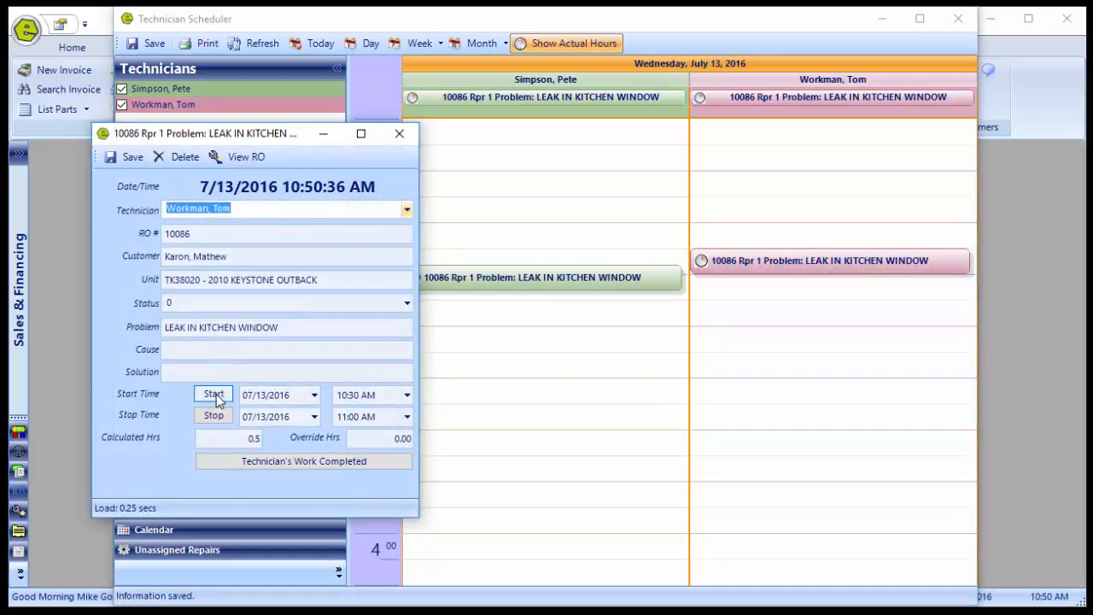
{"action": "left_click", "coordinate": [213, 394]}
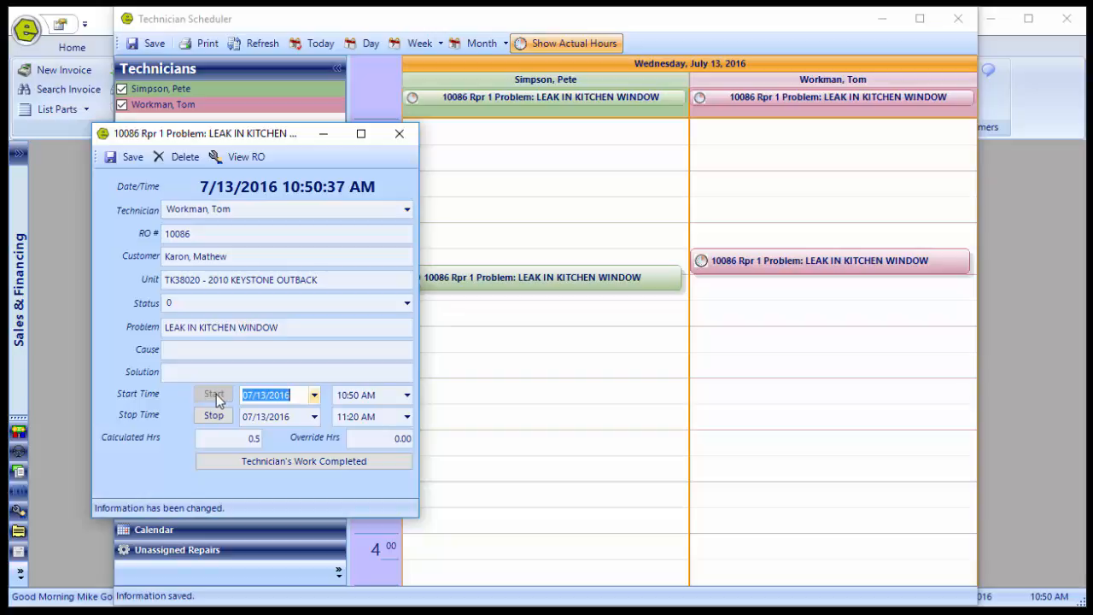
{"action": "left_click", "coordinate": [130, 156]}
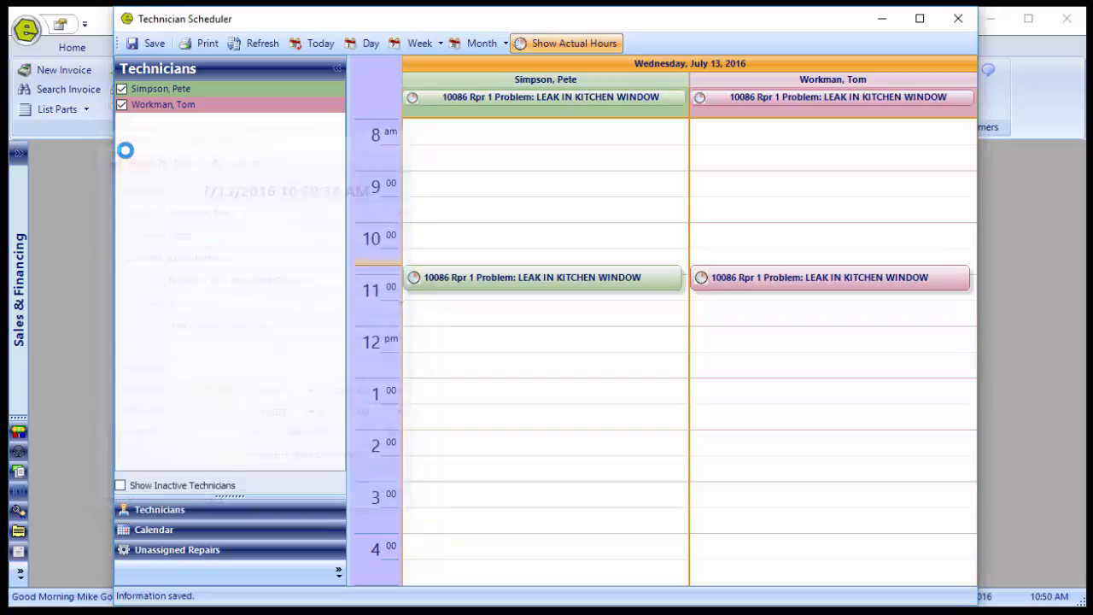
Step: Open the second technician's kitchen window leak job and enter the cause "seal is worn"
{"action": "double_click", "coordinate": [854, 286]}
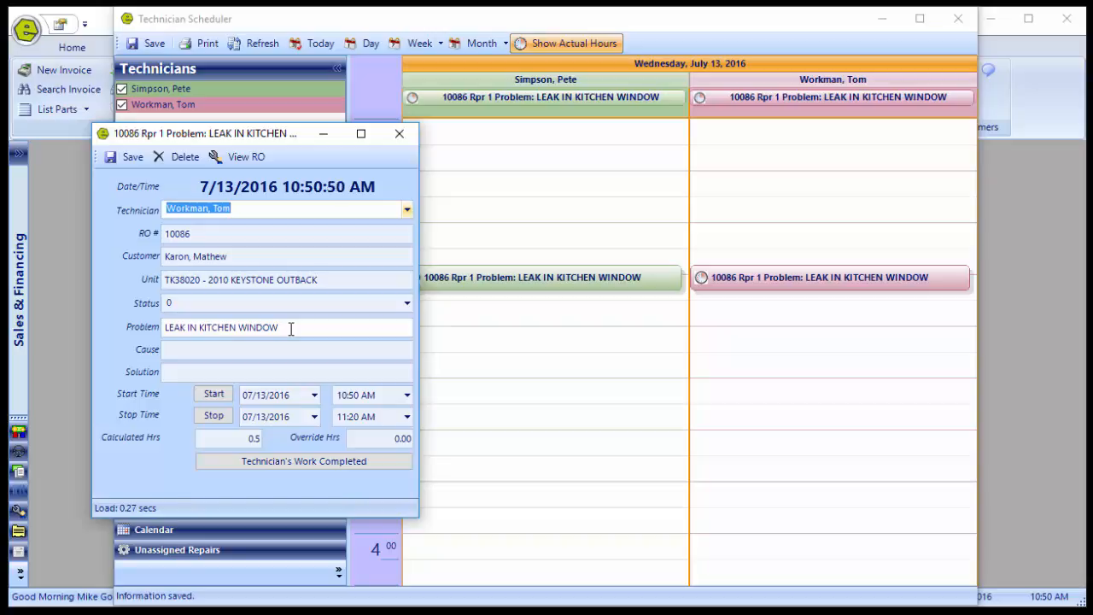
{"action": "left_click", "coordinate": [225, 349]}
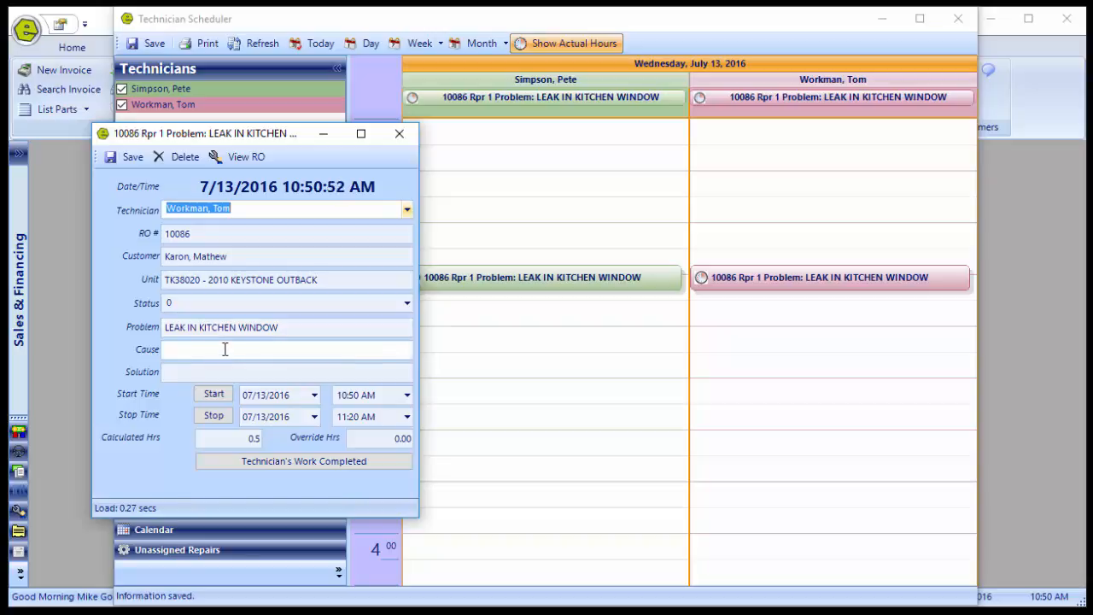
{"action": "left_click", "coordinate": [225, 349]}
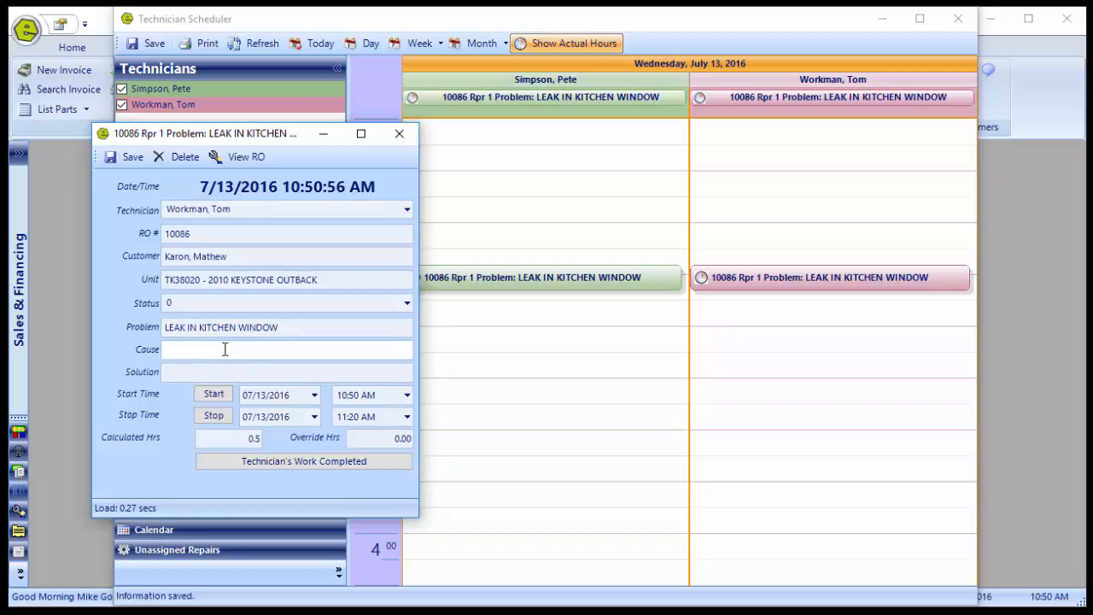
{"action": "type", "text": "s"}
{"action": "key", "text": "BackSpace"}
{"action": "type", "text": "sea"}
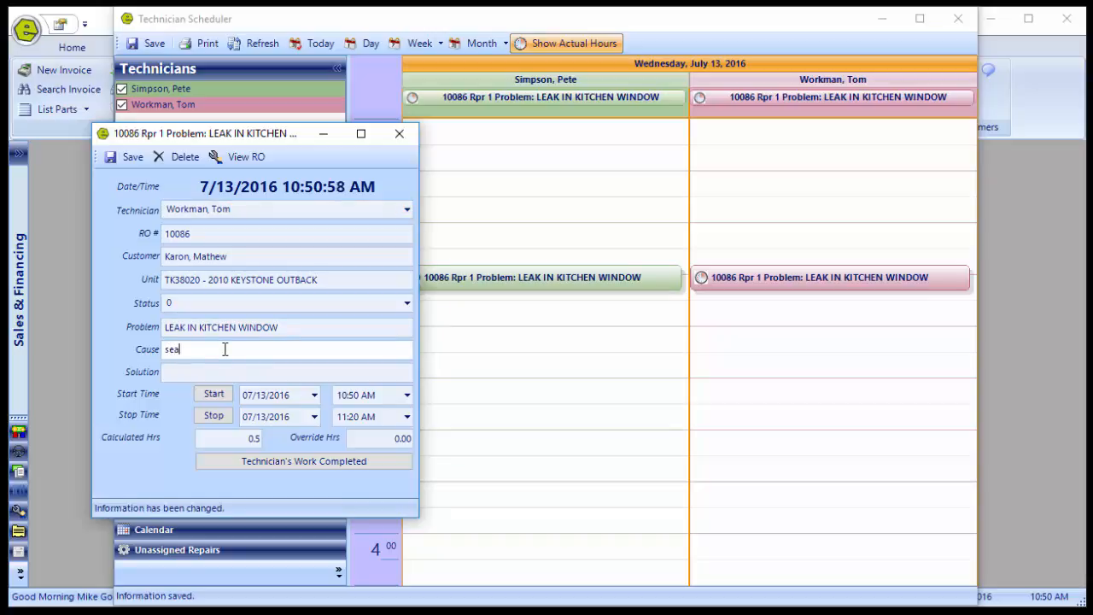
{"action": "type", "text": "l is worn"}
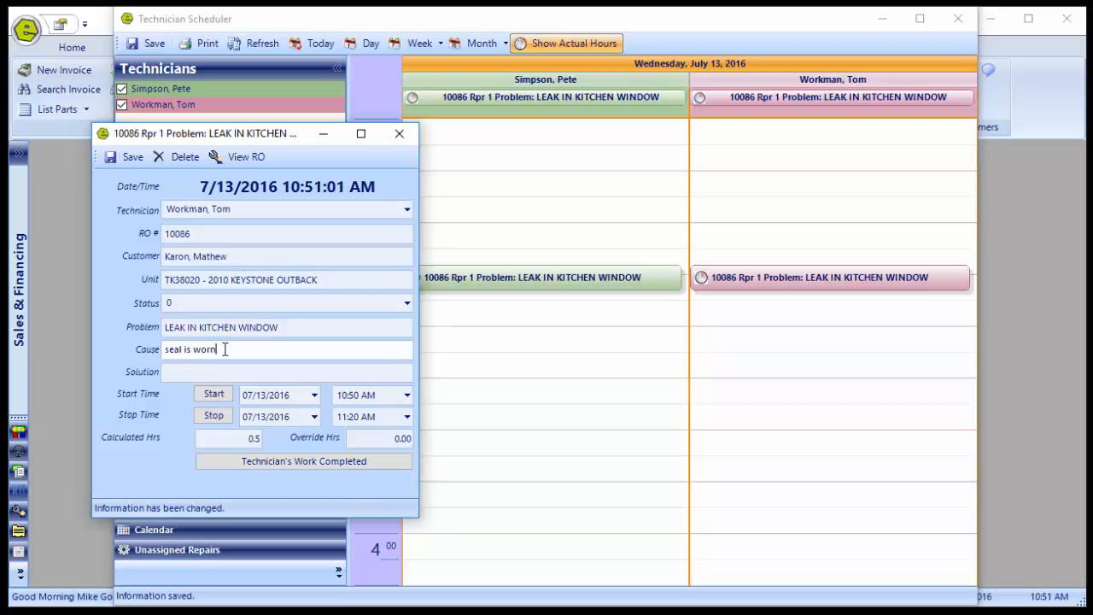
Step: Enter "replaced seal" as the solution for the second technician's job
{"action": "left_click", "coordinate": [245, 372]}
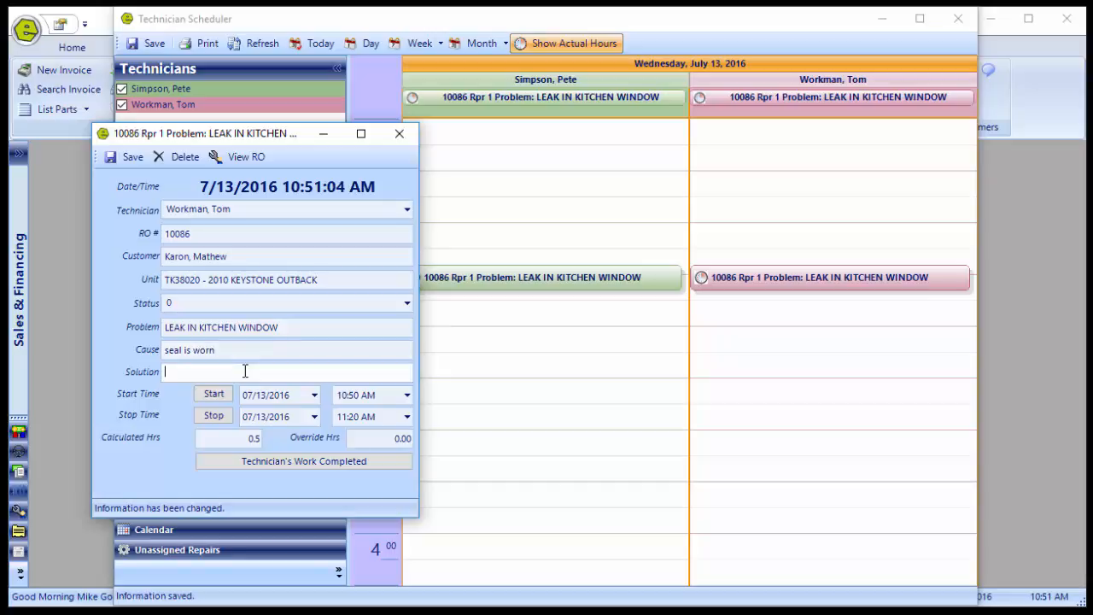
{"action": "type", "text": "replaced"}
{"action": "key", "text": "BackSpace"}
{"action": "type", "text": "ed seal"}
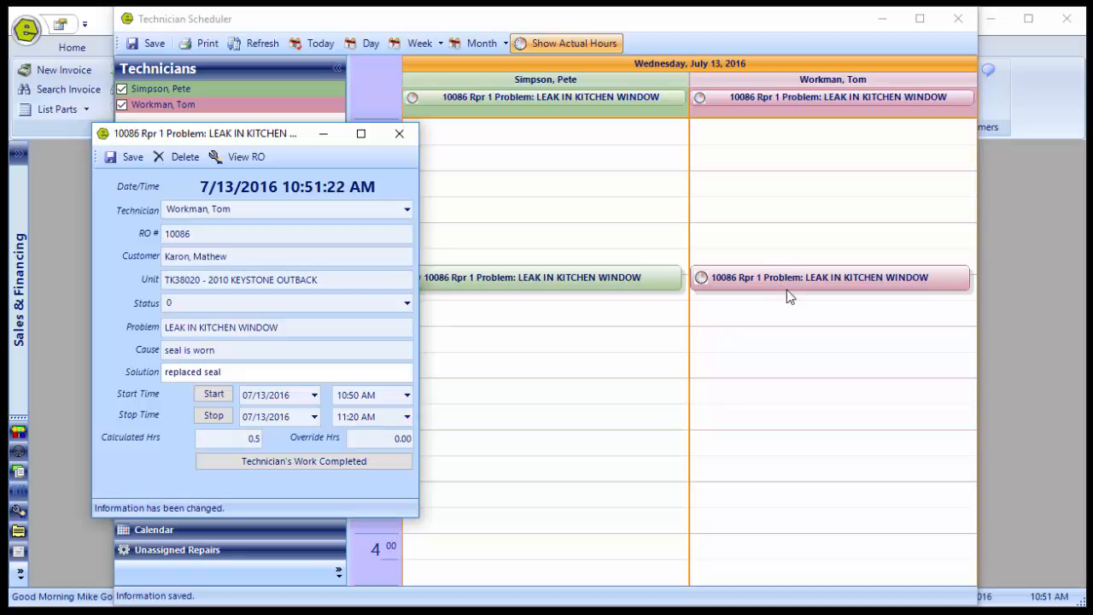
Step: Stop the second technician's time at the current time, mark the technician's work completed and close the scheduler
{"action": "left_click", "coordinate": [221, 419]}
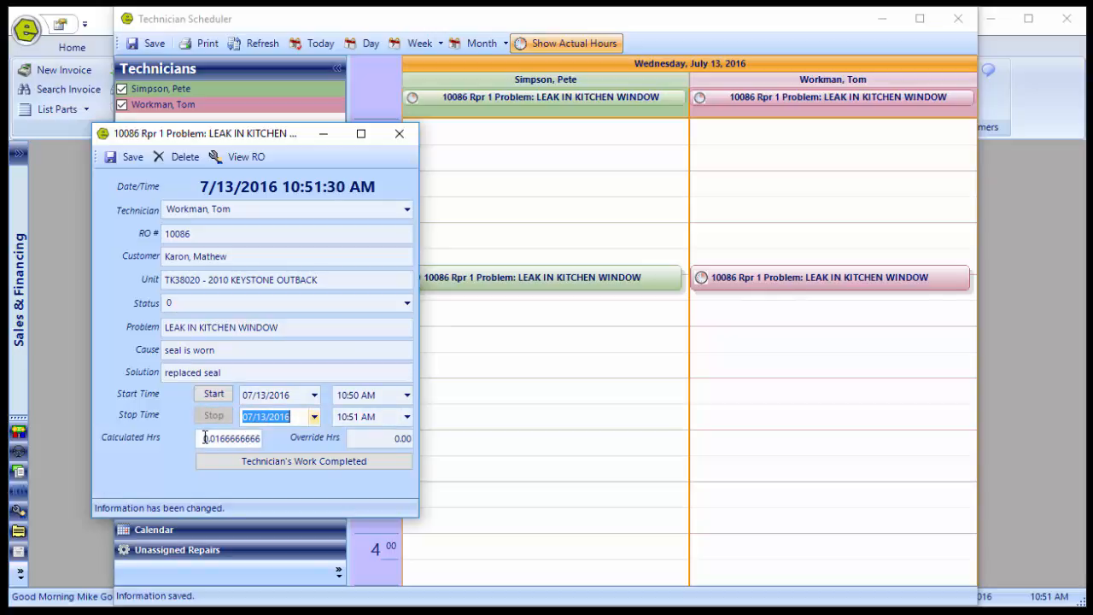
{"action": "left_click", "coordinate": [293, 459]}
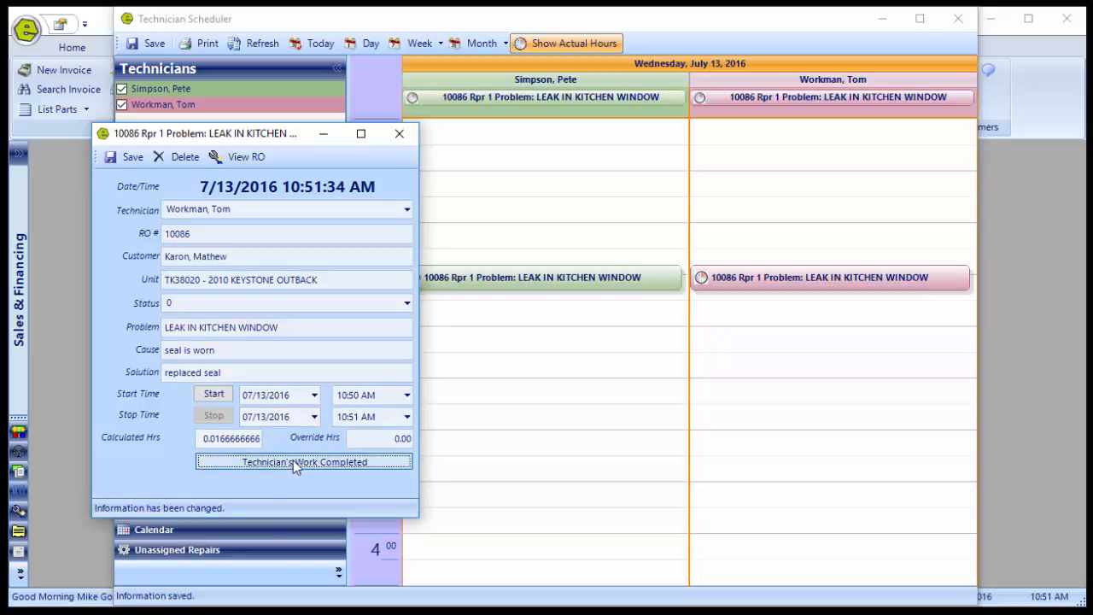
{"action": "mouse_move", "coordinate": [702, 281]}
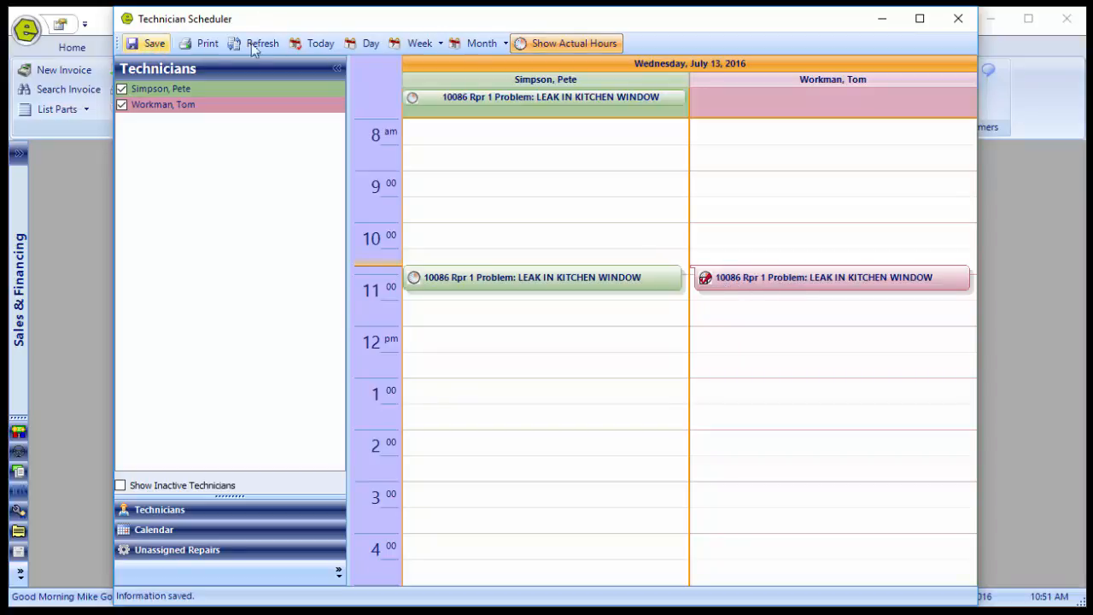
{"action": "left_click", "coordinate": [957, 19]}
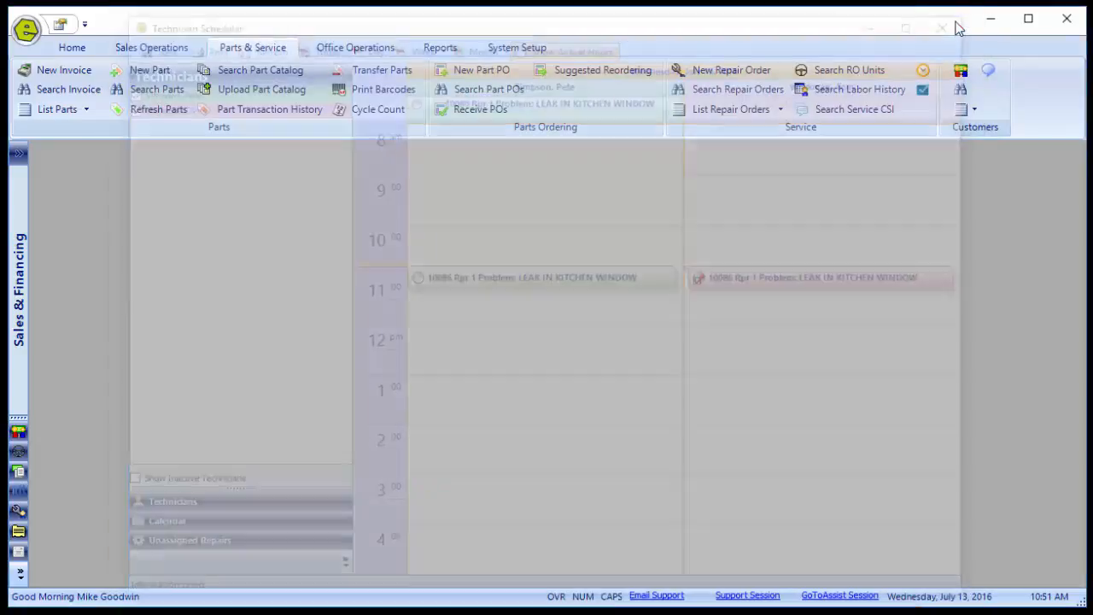
Step: Find the kitchen window leak repair order by its RO number with Quick Search and bring its whole window into view
{"action": "left_click", "coordinate": [73, 49]}
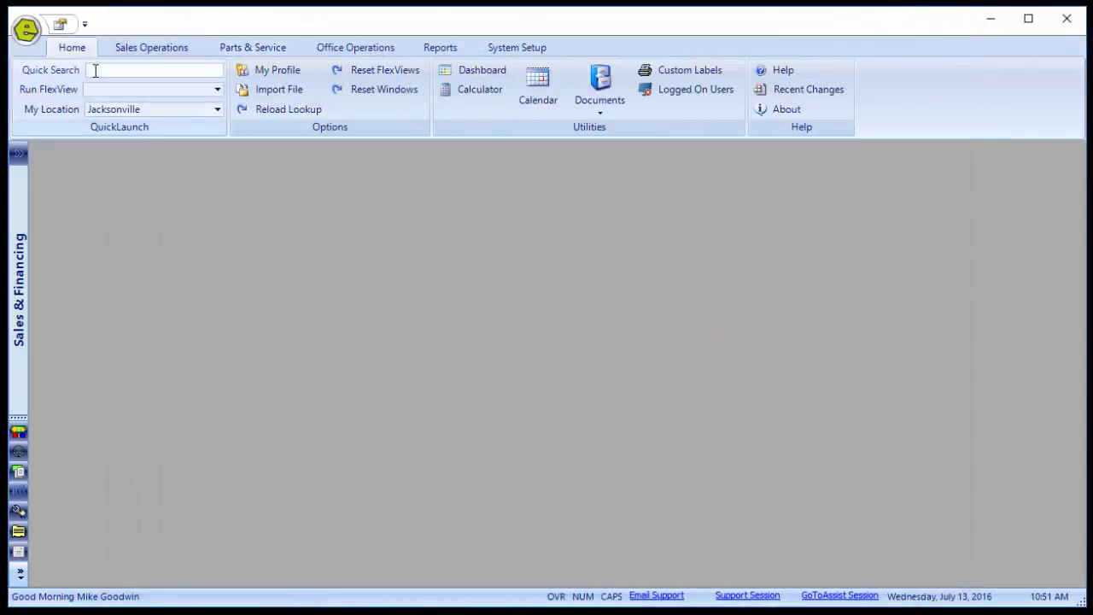
{"action": "left_click", "coordinate": [94, 71]}
{"action": "type", "text": "10086"}
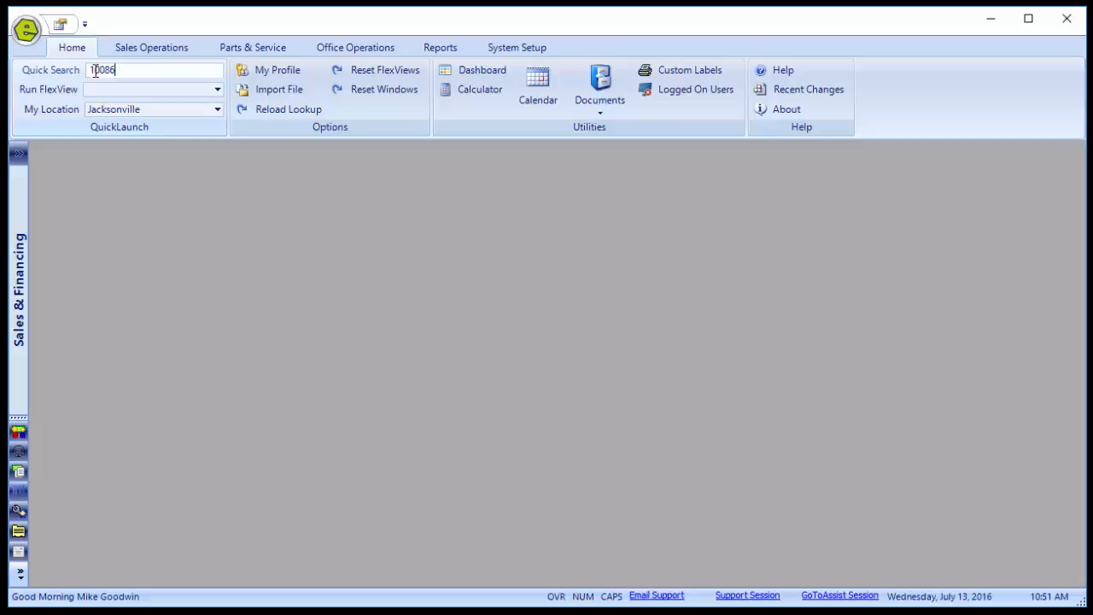
{"action": "key", "text": "Return"}
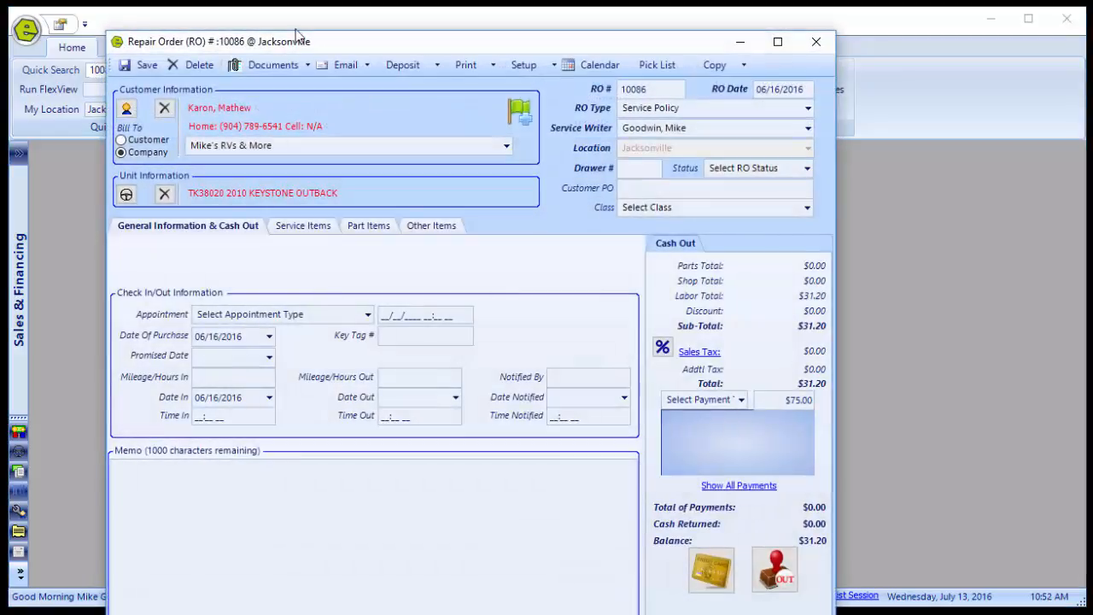
{"action": "left_click_drag", "start_coordinate": [317, 48], "coordinate": [321, 18]}
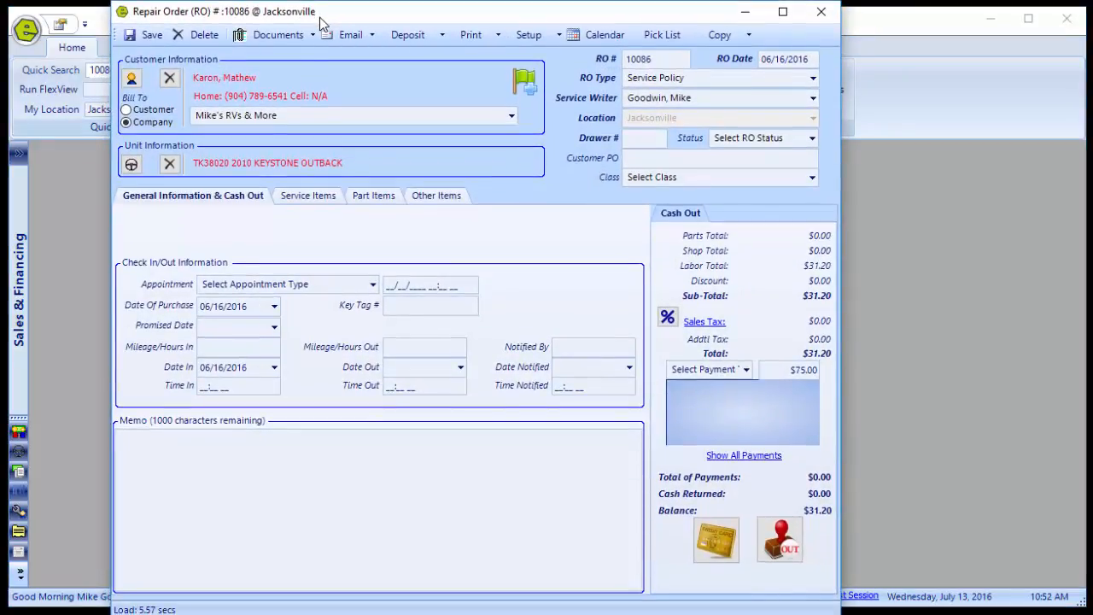
Step: Review the technicians' hours and completion date in the window leak job's service items, and save and close the repair order
{"action": "left_click", "coordinate": [332, 198]}
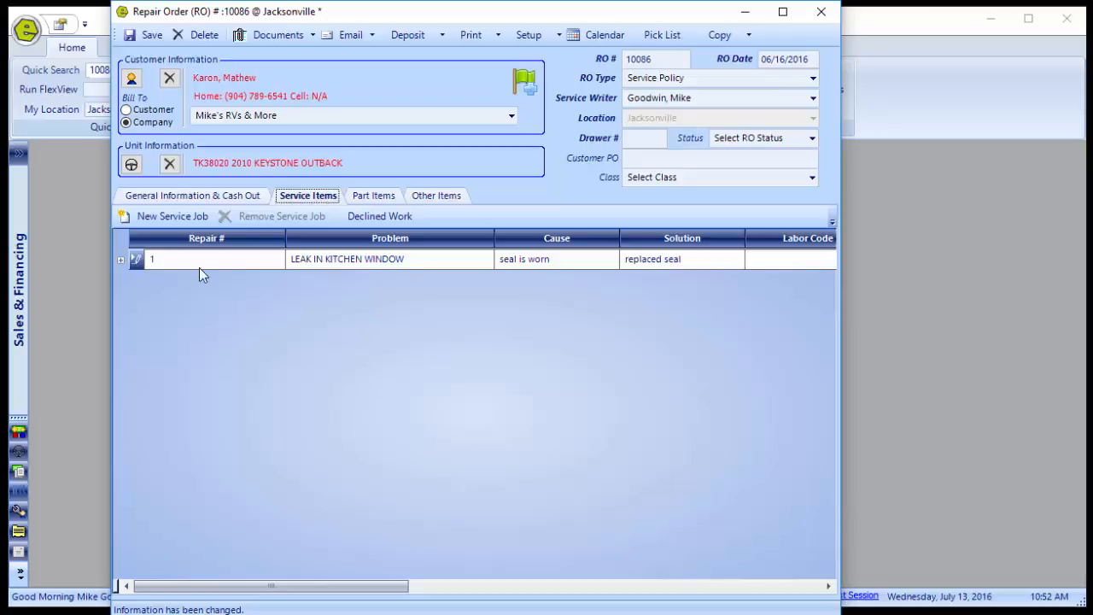
{"action": "left_click", "coordinate": [143, 261]}
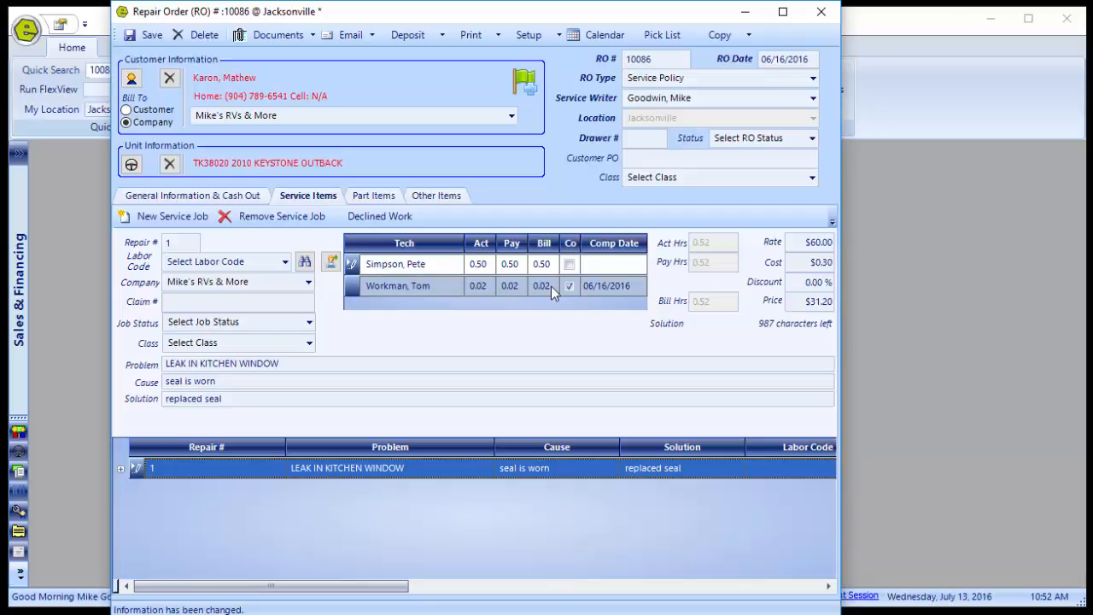
{"action": "left_click", "coordinate": [611, 289]}
{"action": "left_click", "coordinate": [152, 34]}
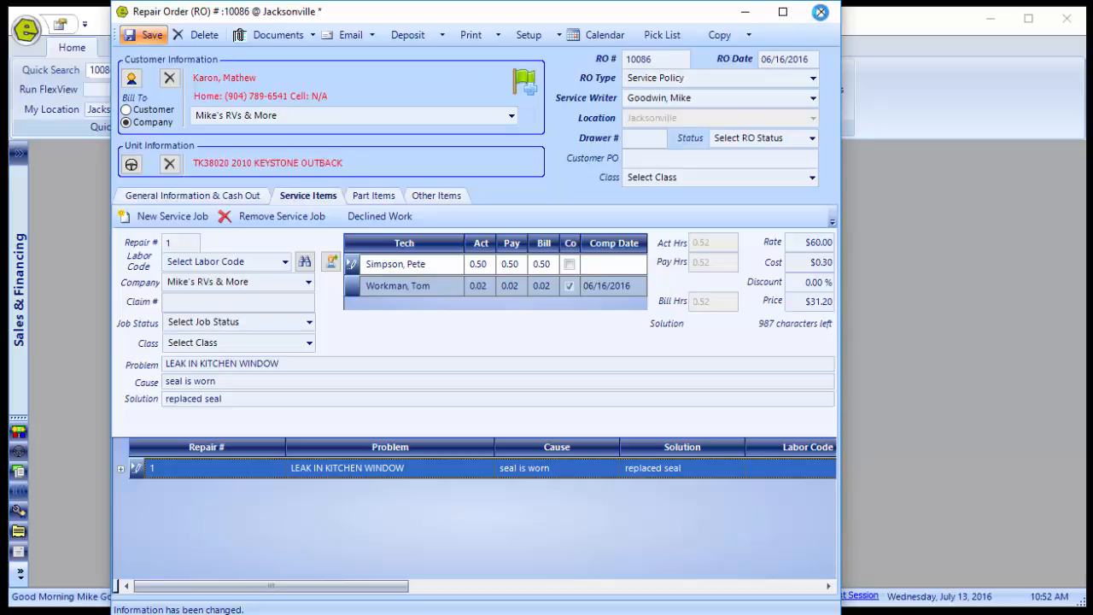
{"action": "left_click", "coordinate": [822, 13]}
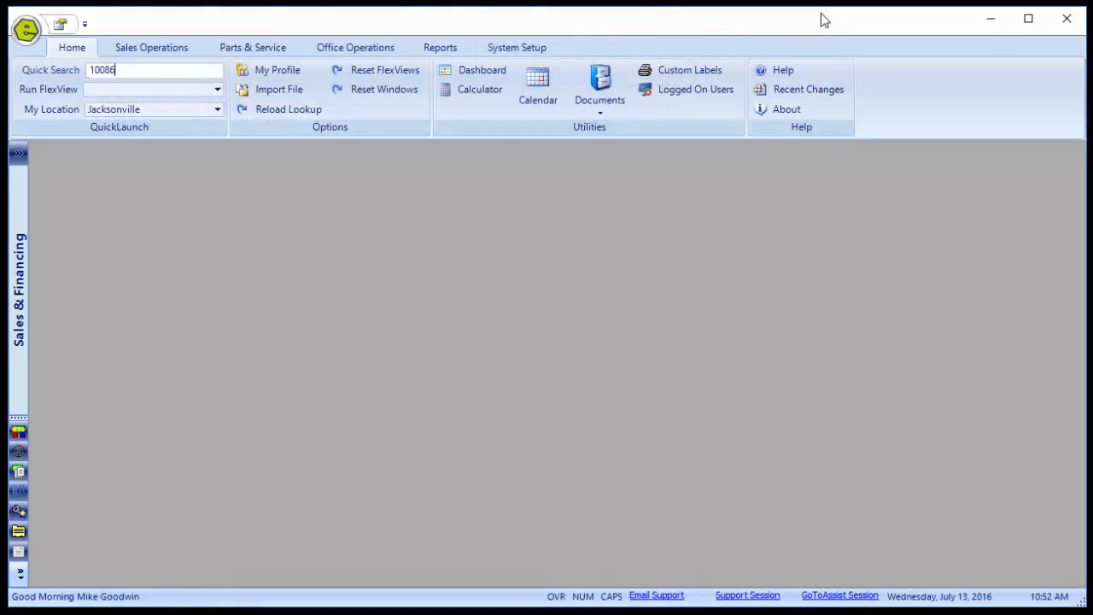